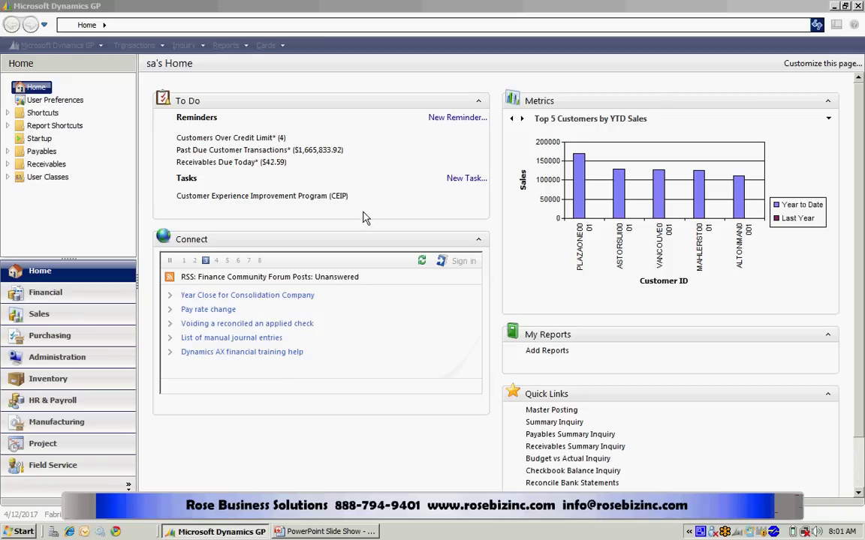
Step: Open SmartList maximized and expand Purchasing > Vendors to show its saved lists
click(73, 45)
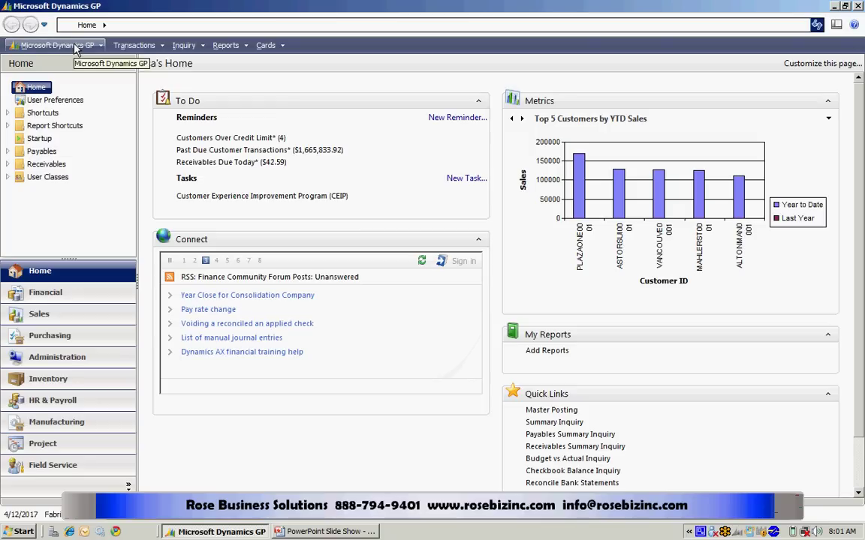
click(73, 45)
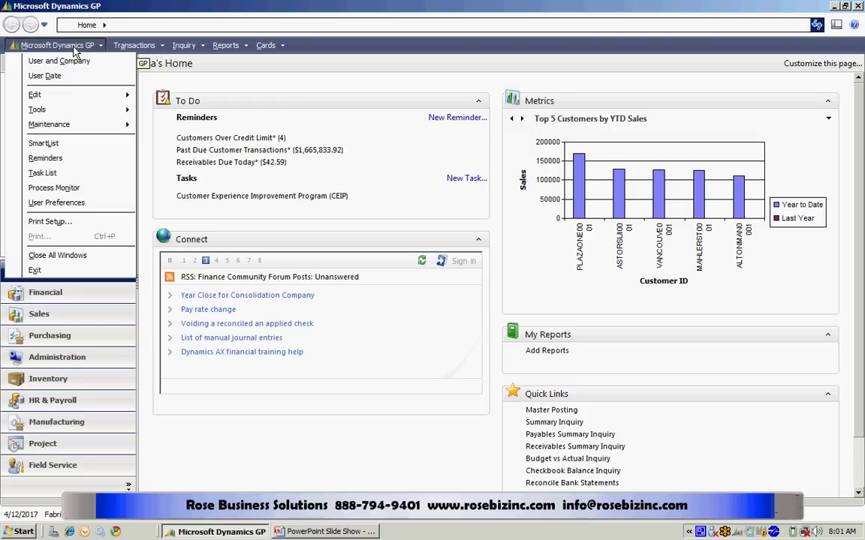
click(45, 143)
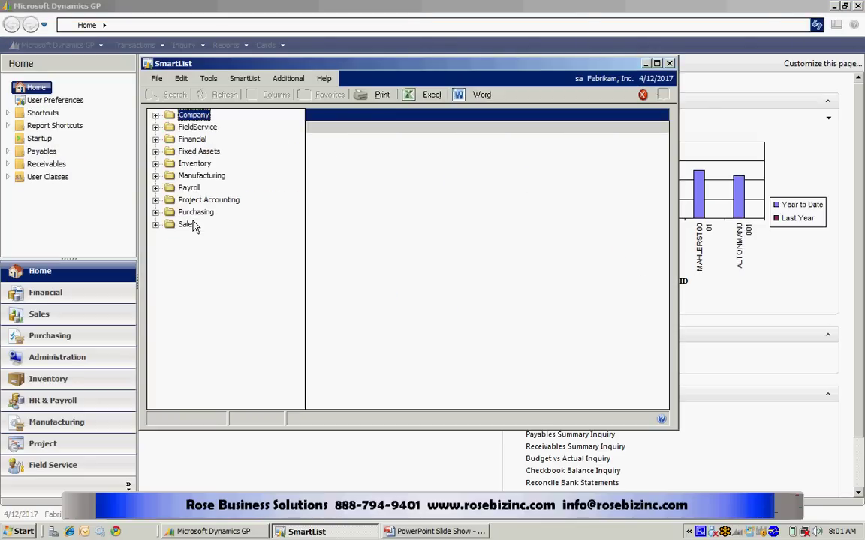
double_click(590, 63)
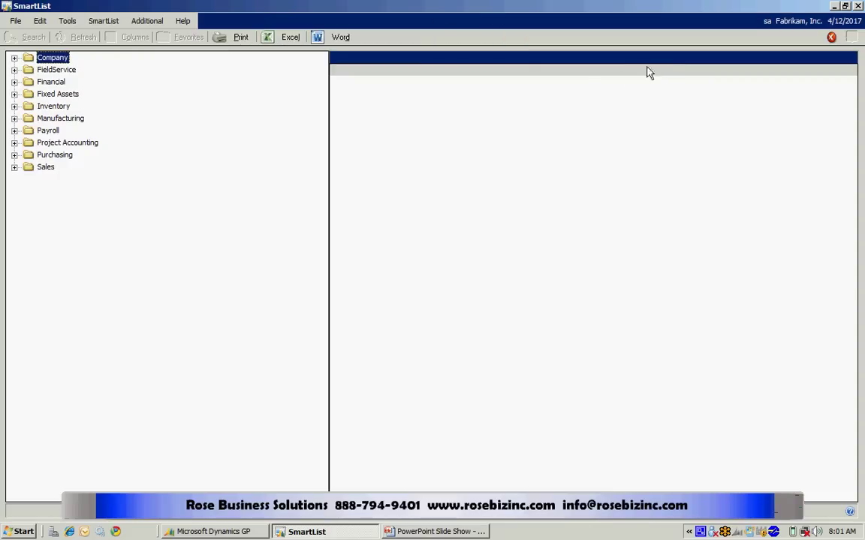
click(14, 155)
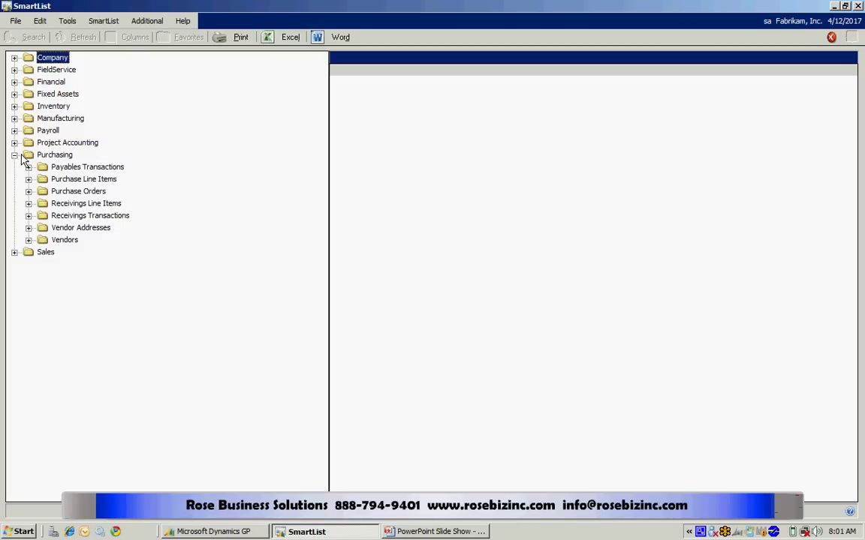
click(29, 240)
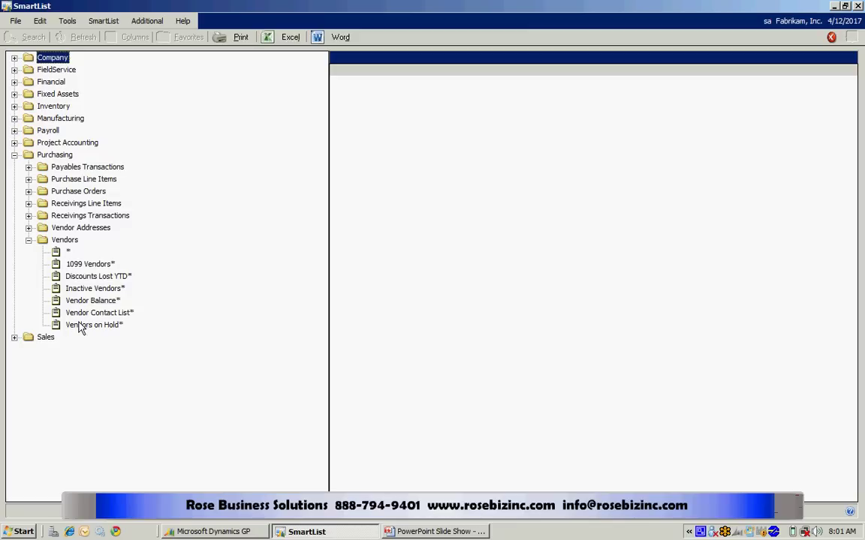
Step: Load the default Vendors list showing all 102 vendors with addresses and phone numbers
click(56, 253)
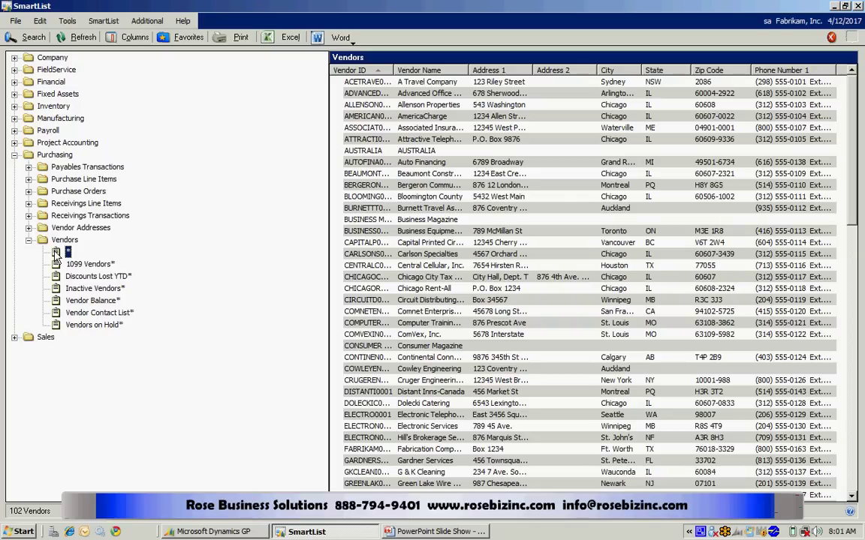
click(384, 105)
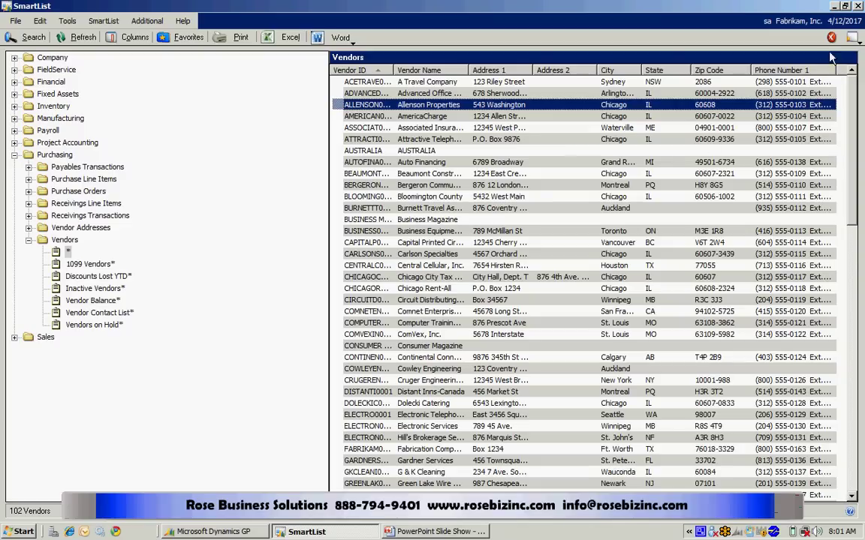
click(853, 39)
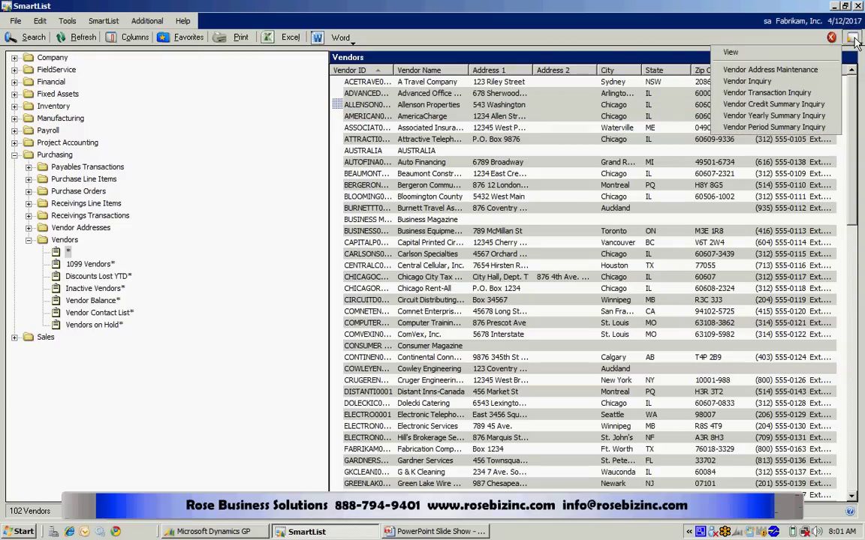
click(820, 117)
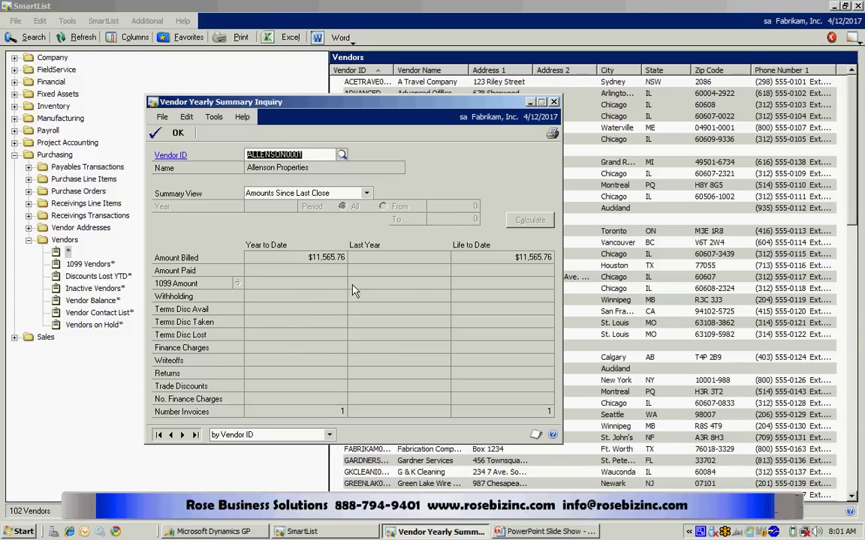
click(553, 101)
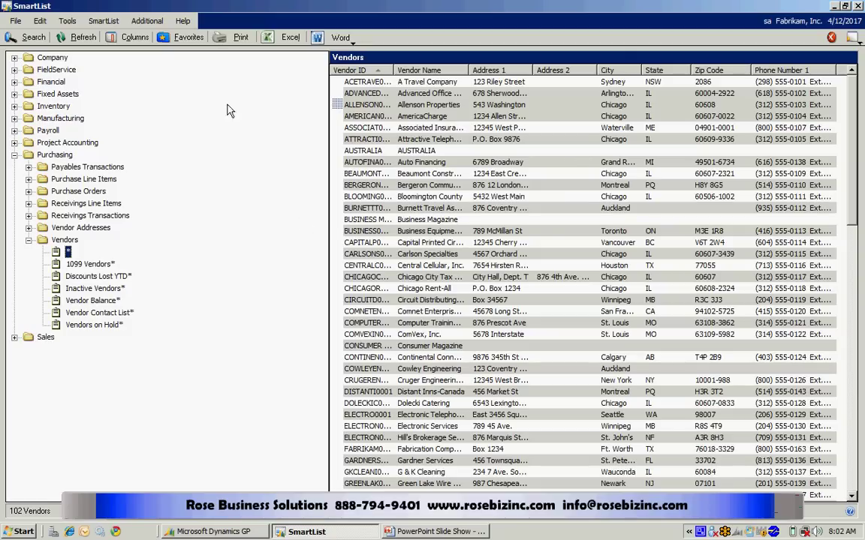
Step: Add the Current Balance column to the Vendors list and move it to the first position
click(127, 43)
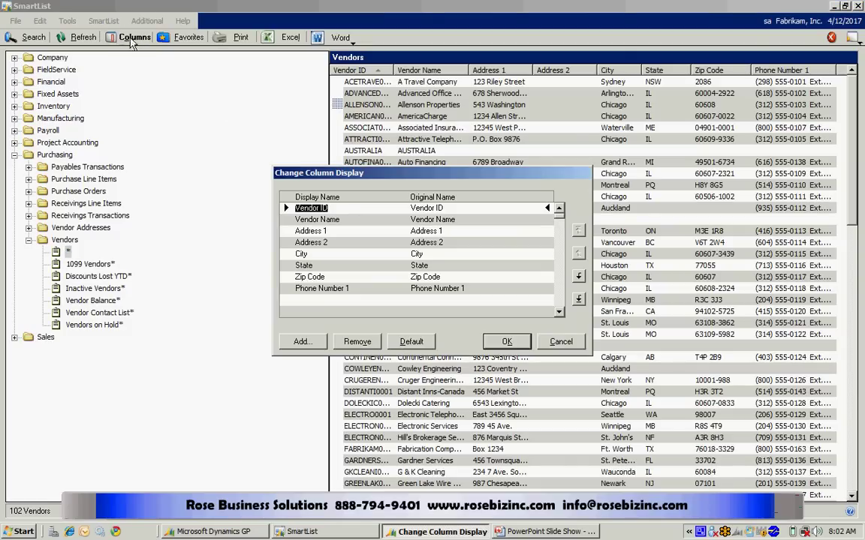
click(321, 344)
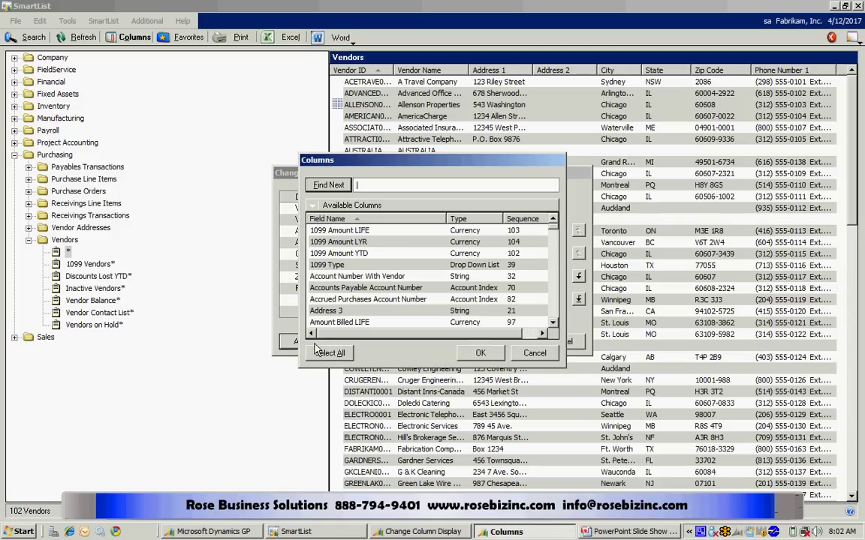
scroll(556, 314, down, 3)
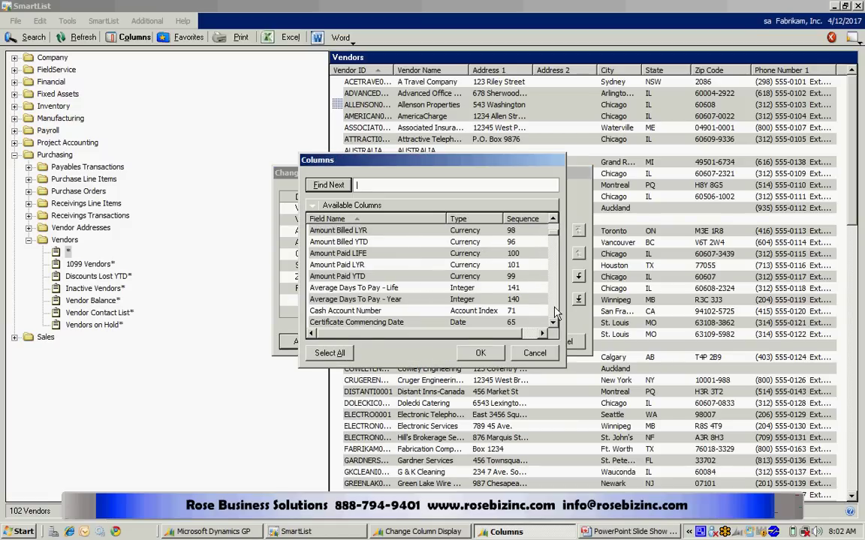
scroll(556, 313, down, 3)
scroll(556, 313, down, 3)
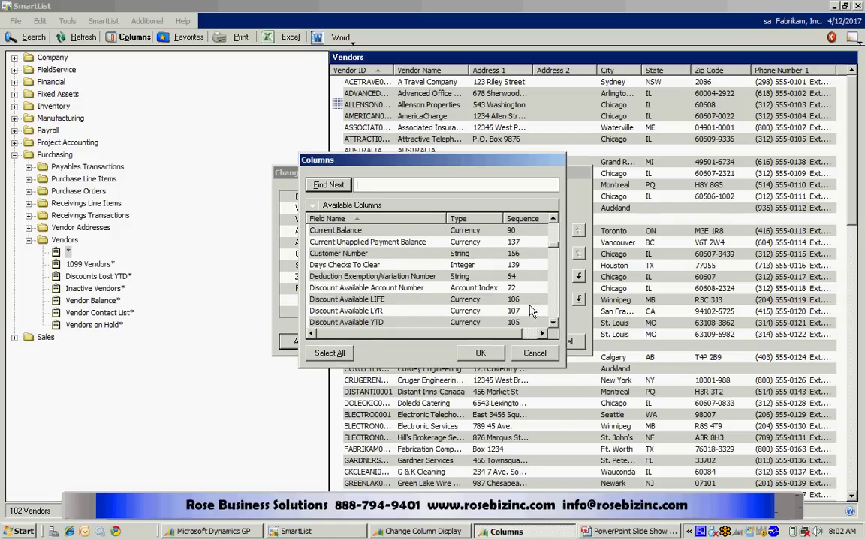
click(343, 233)
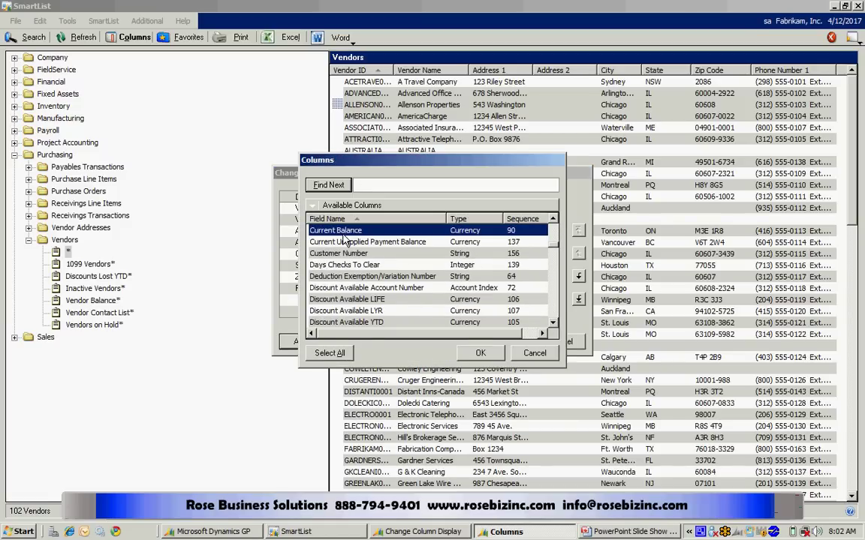
click(471, 353)
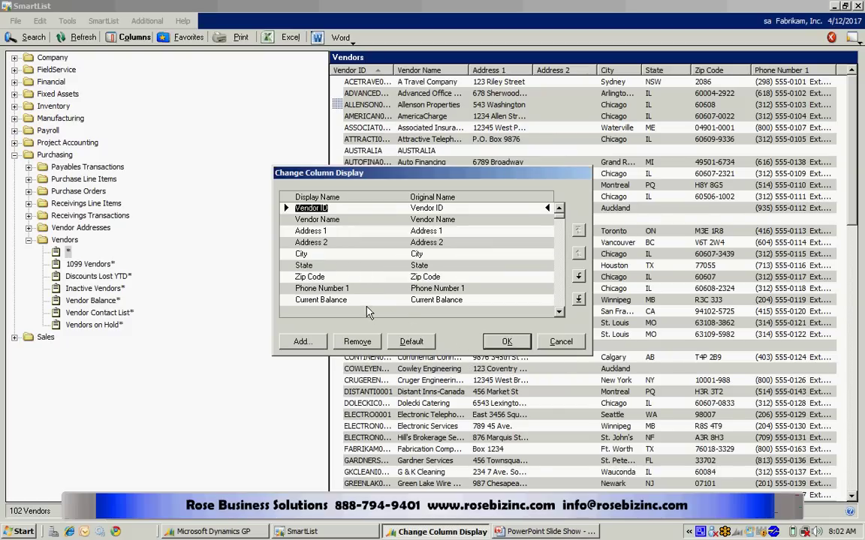
click(365, 300)
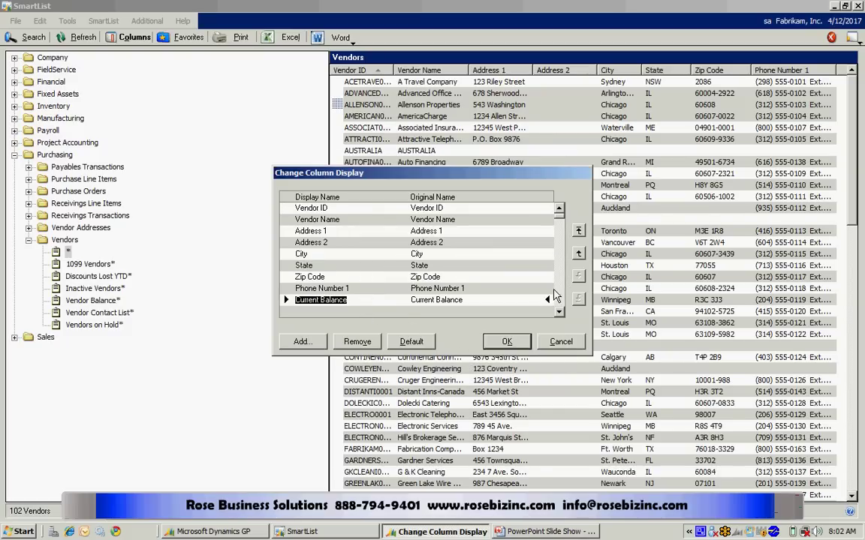
click(579, 232)
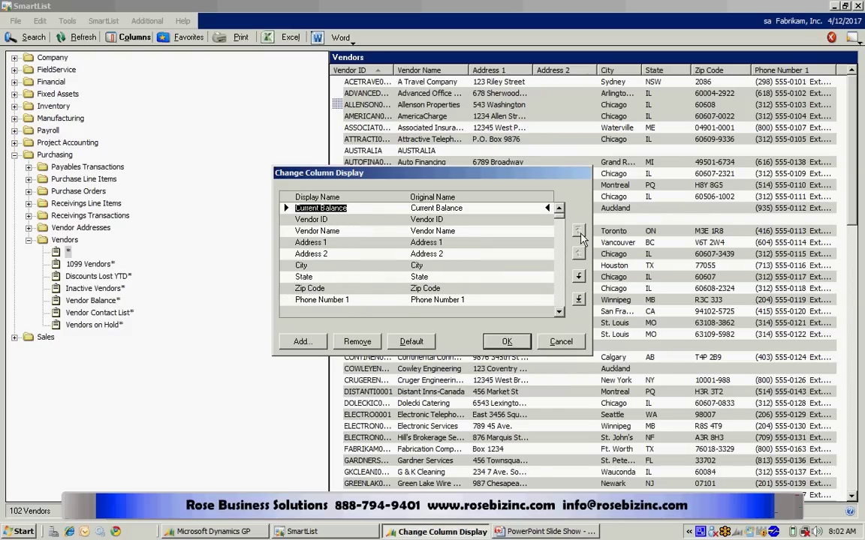
click(505, 345)
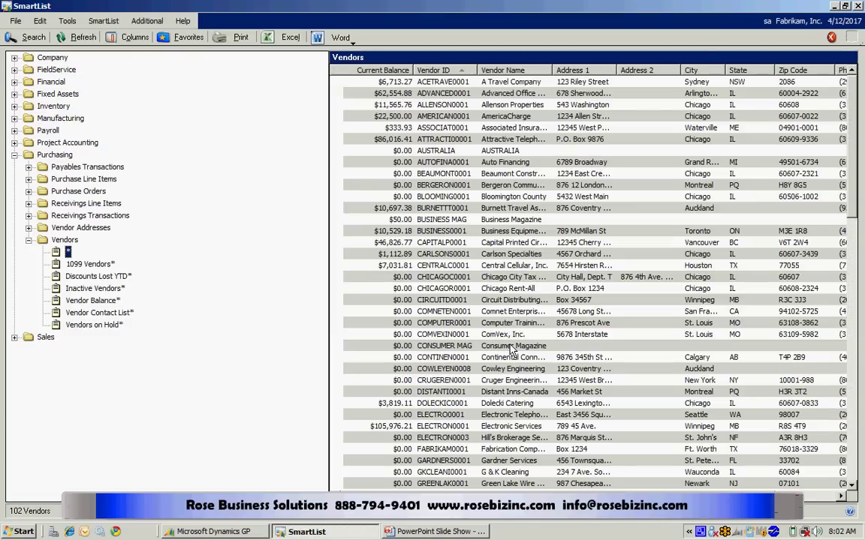
Step: Sort vendors by Current Balance descending, putting INTERNAT0002 at $127,760.09 first
click(380, 72)
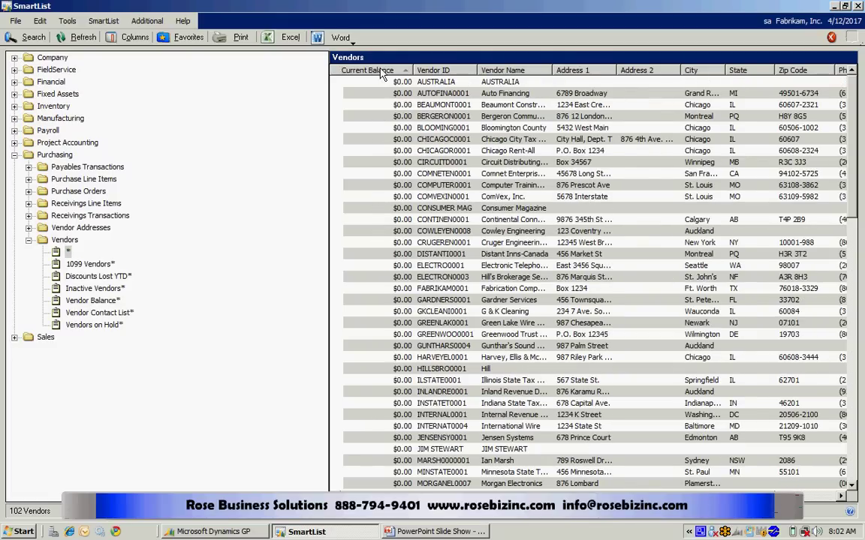
click(379, 71)
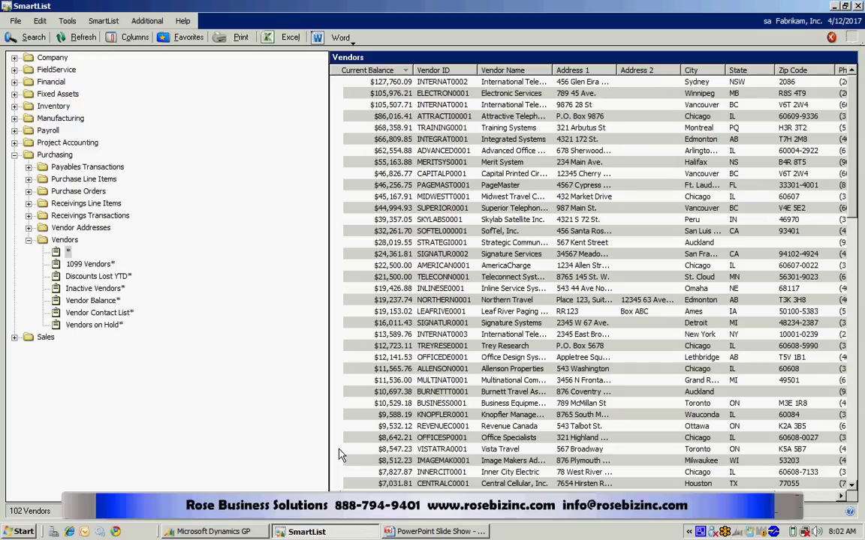
Step: Filter vendors to Current Balance is greater than 50000, leaving 8 vendors
click(28, 38)
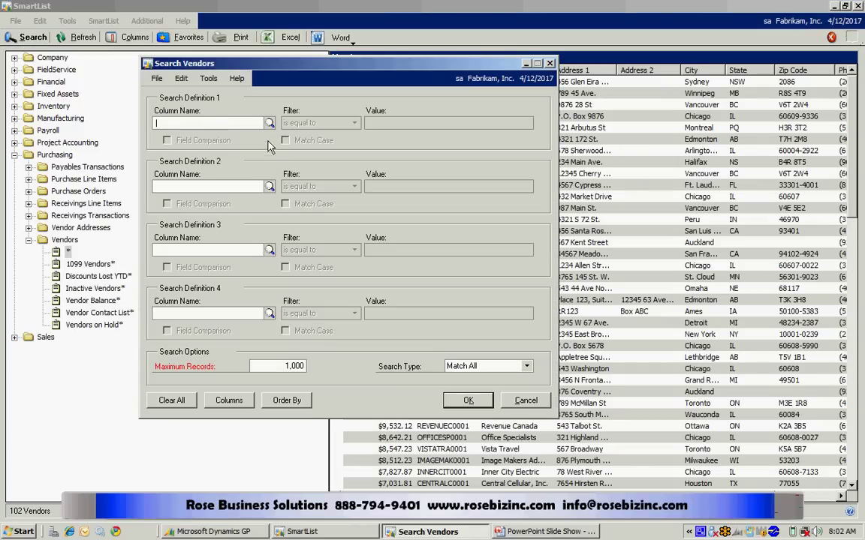
click(270, 124)
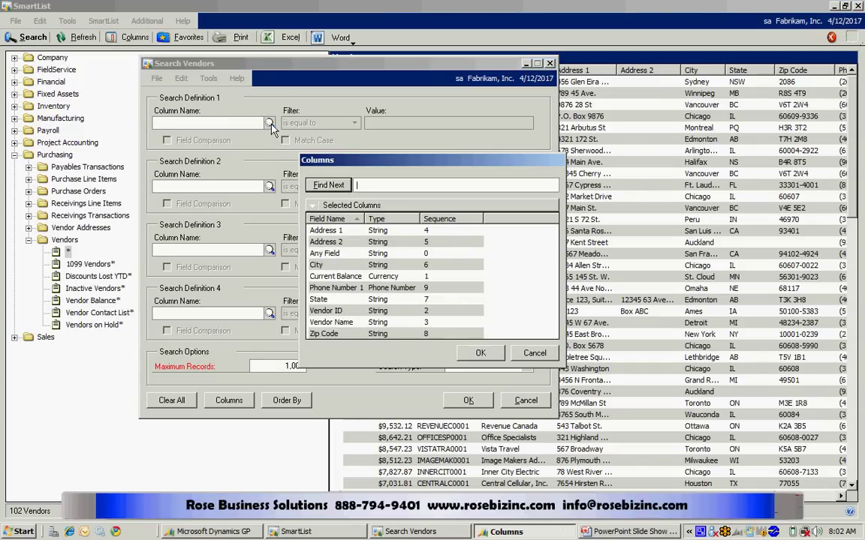
click(336, 276)
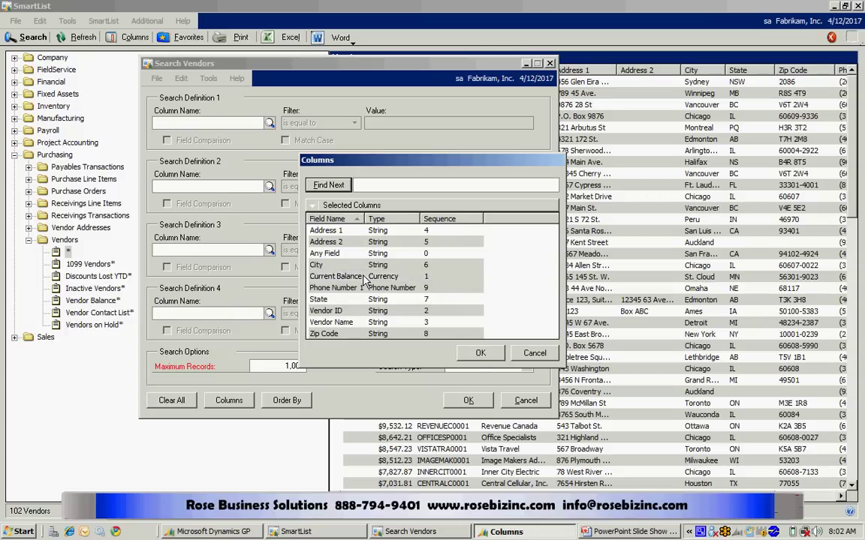
click(479, 355)
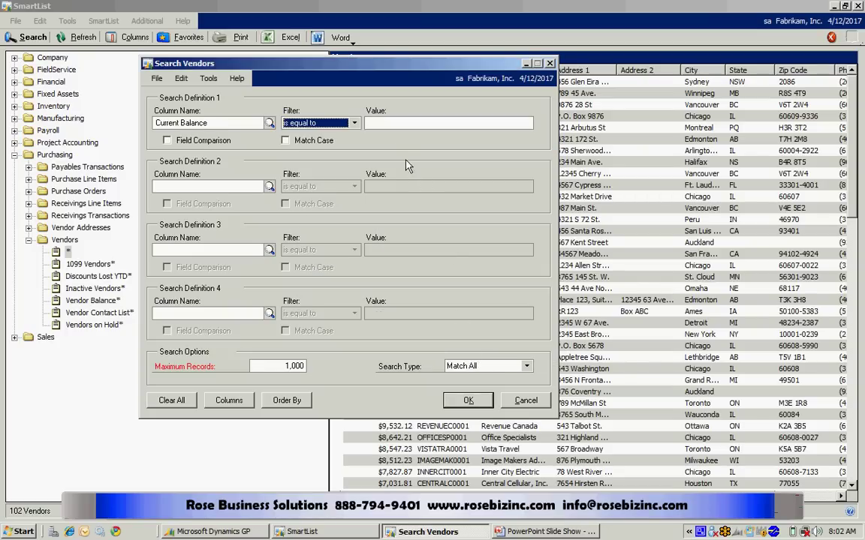
click(355, 126)
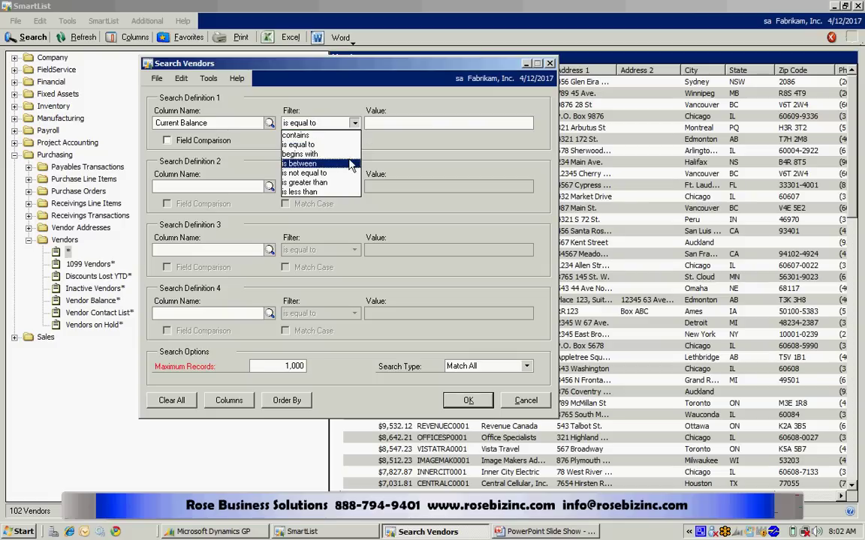
click(349, 182)
click(373, 124)
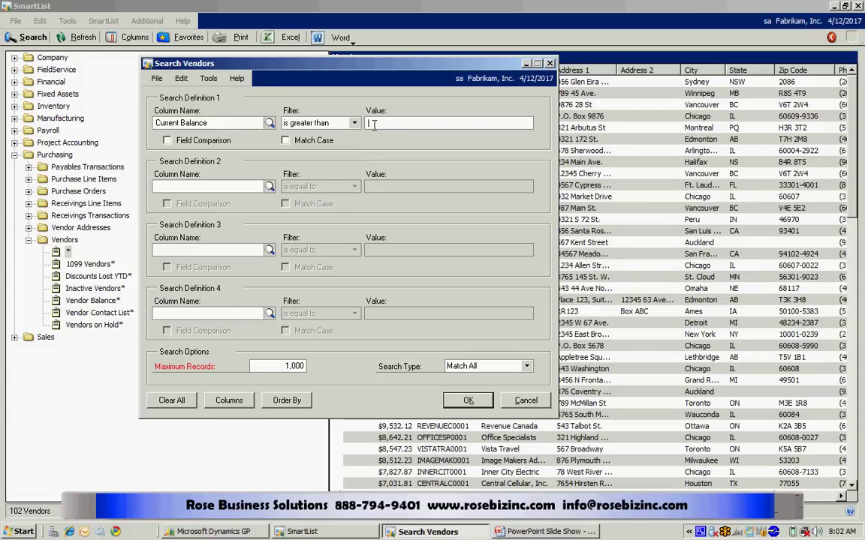
text(50000)
click(467, 400)
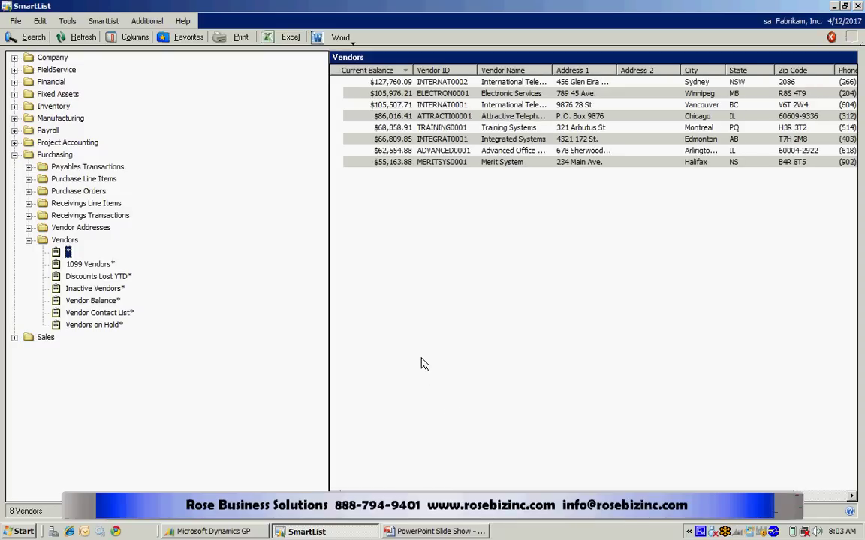
Step: Save the list as favorite 'Current Balance Greater than 50K', visible to System
click(188, 42)
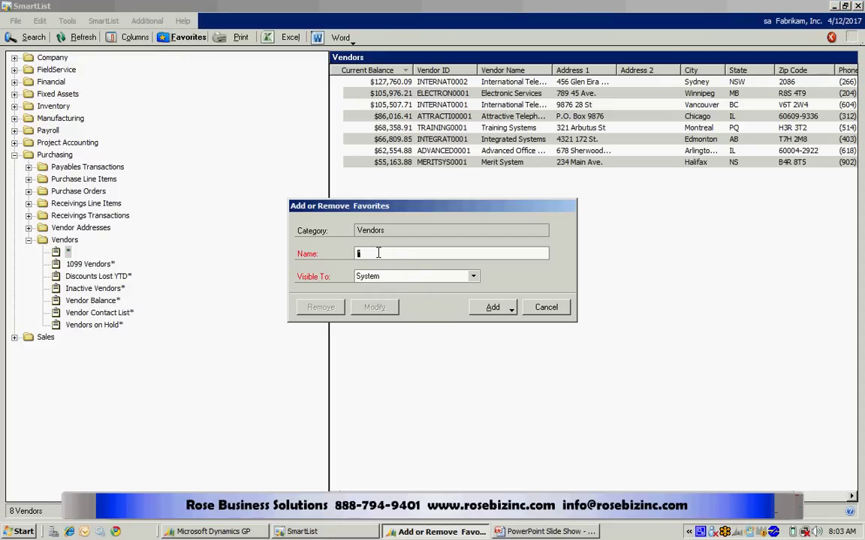
text(Current Balance Grae)
key(BackSpace)
key(BackSpace)
text(eater than 50)
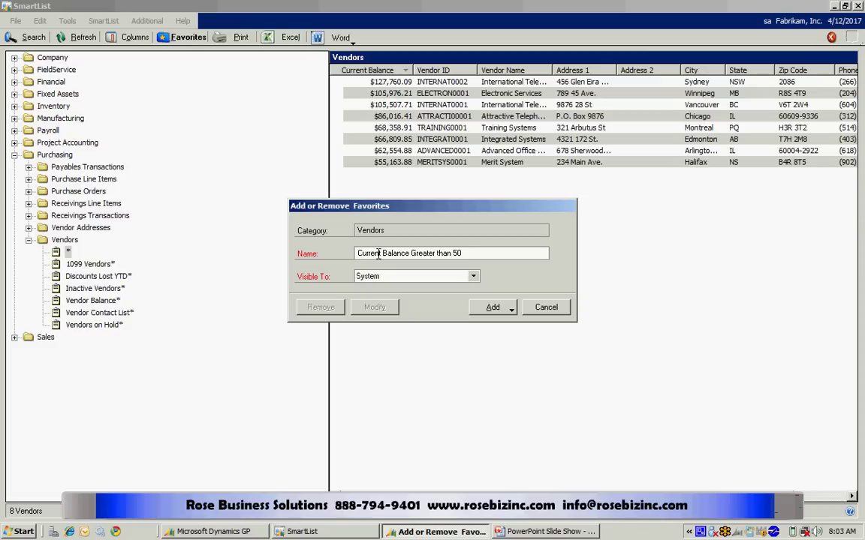
text(K)
click(472, 277)
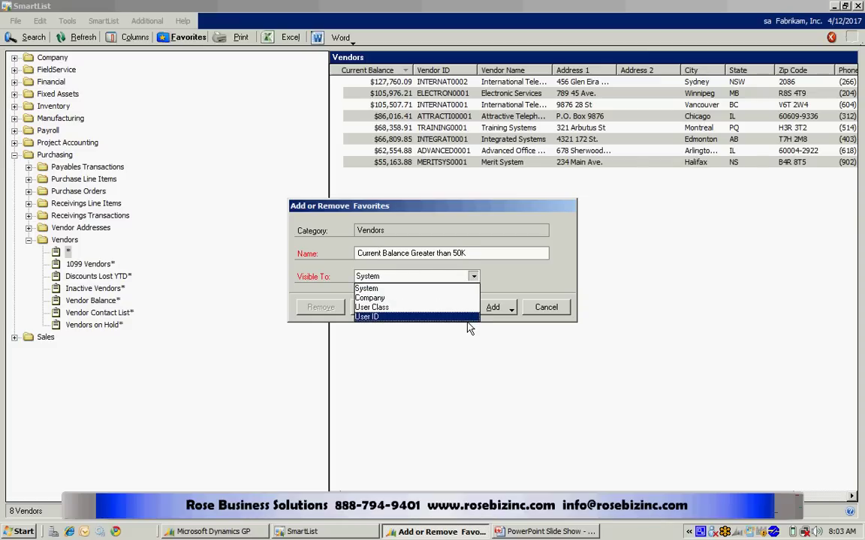
click(444, 281)
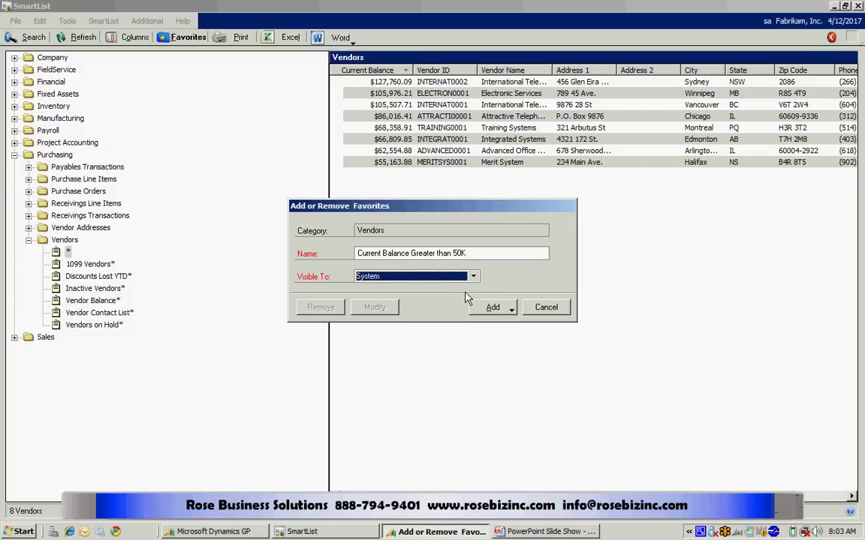
click(493, 308)
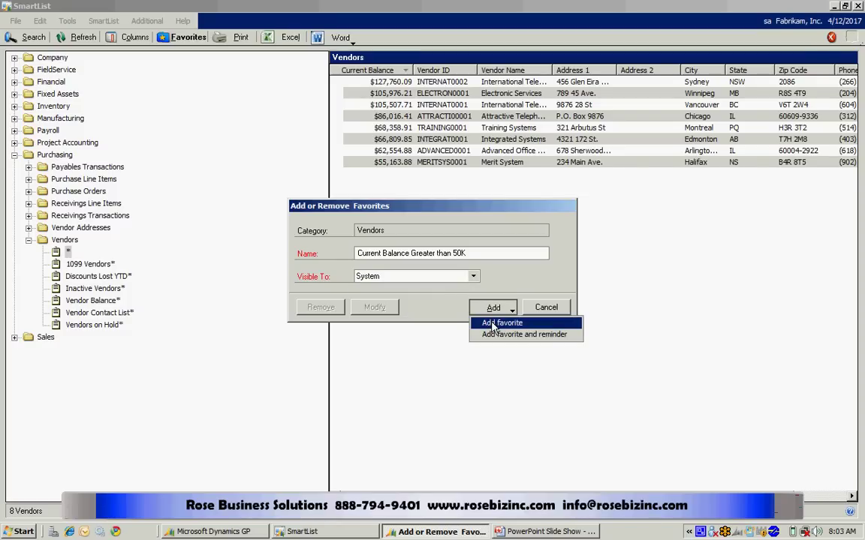
click(494, 325)
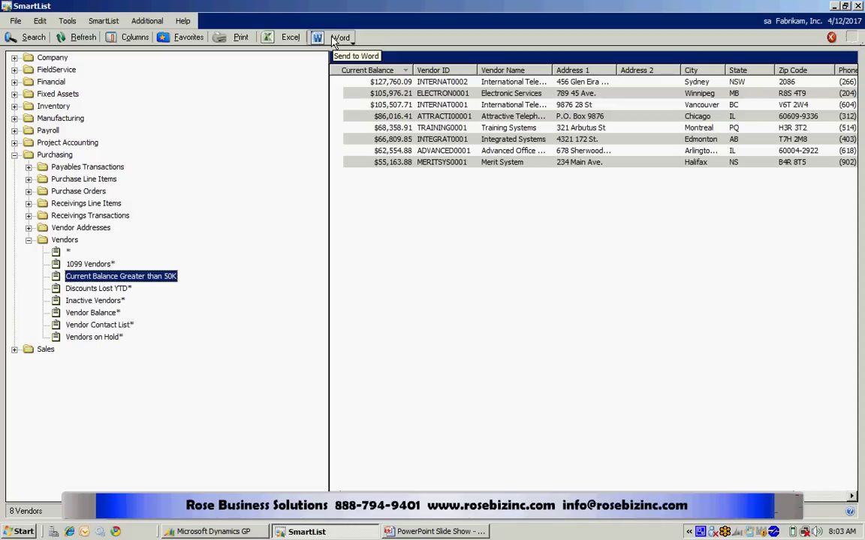
Step: Export the filtered 8-vendor list to a new Excel workbook
click(283, 43)
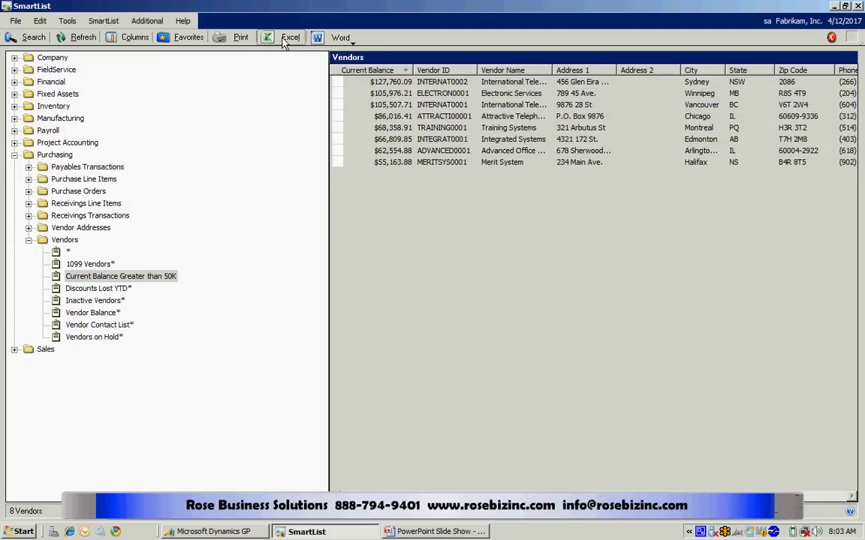